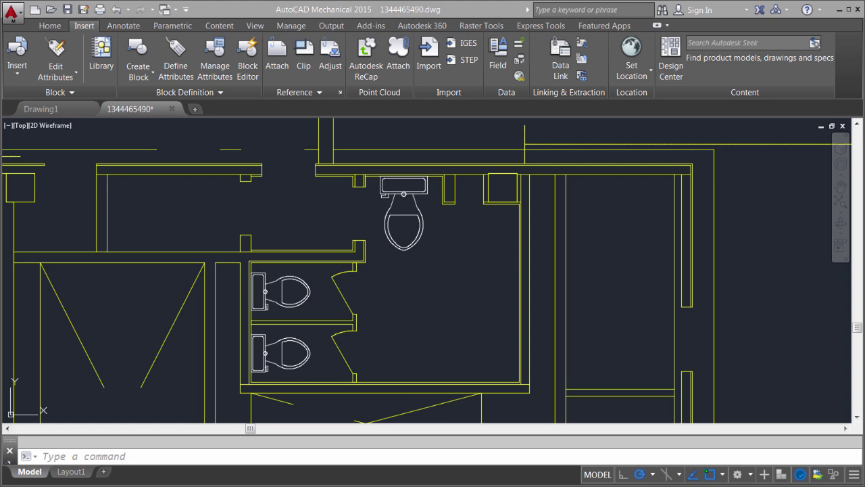
Zoom in on the toilet at the top wall and select its block.
middle_drag(440, 222, 423, 254)
scroll(439, 275, up, 2)
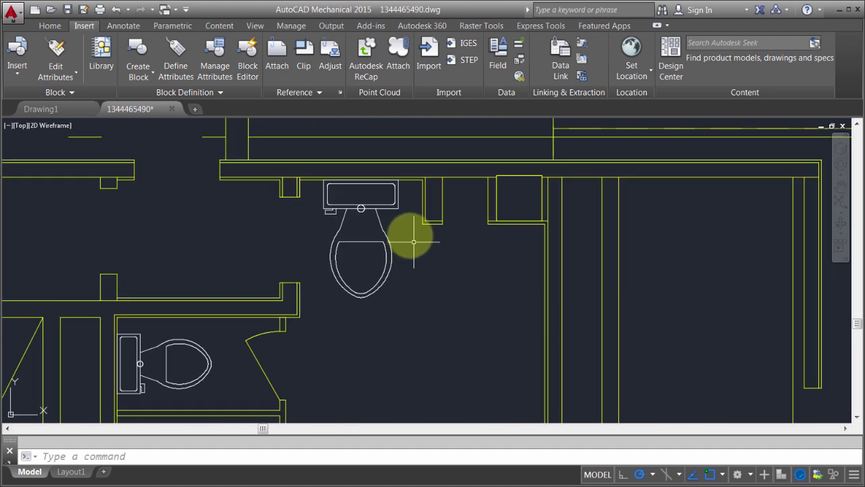
click(380, 221)
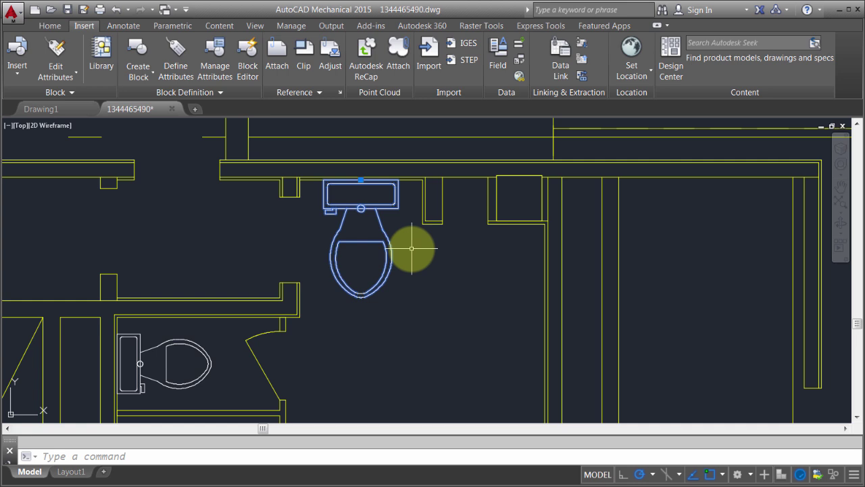
Edit the TOILET block in place, confirming the Reference Edit dialog after reviewing its settings.
right_click(382, 208)
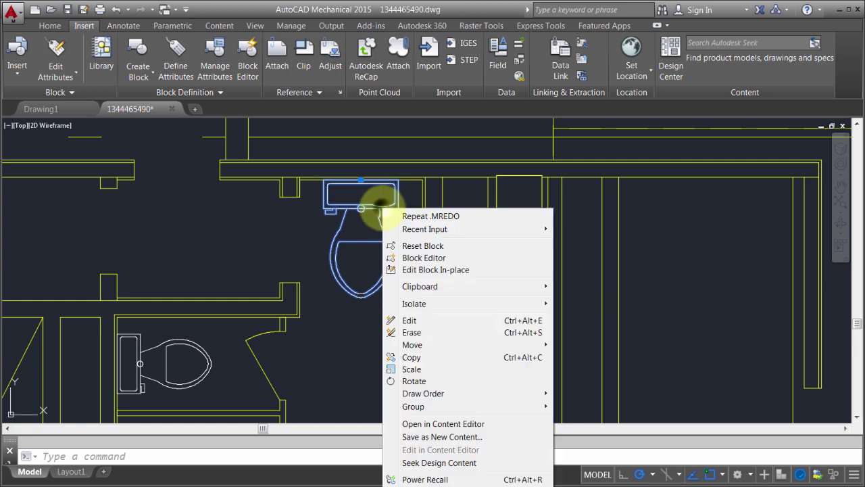
click(415, 270)
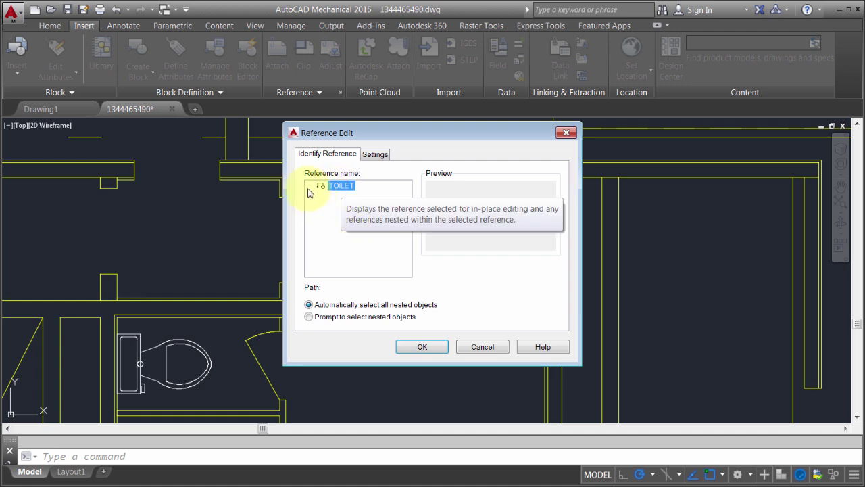
click(322, 188)
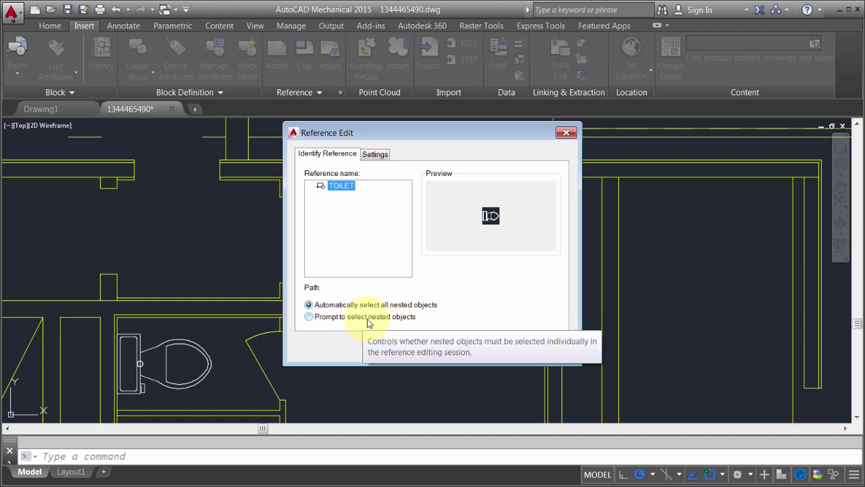
click(377, 154)
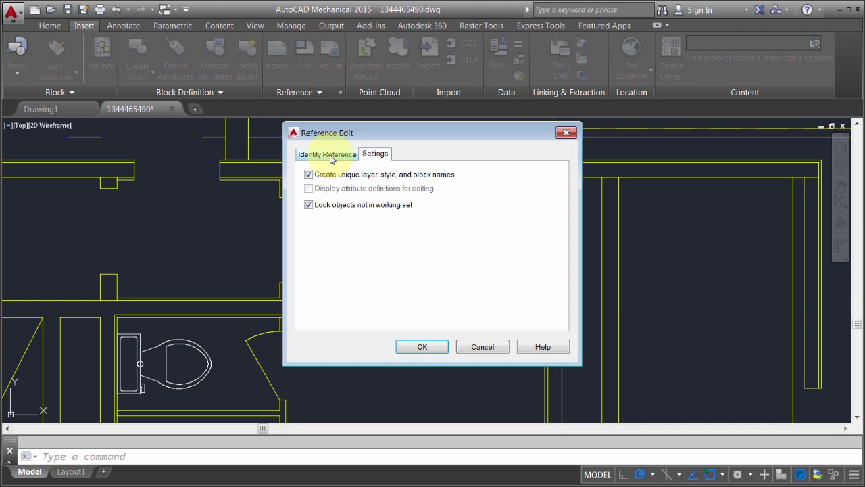
click(438, 347)
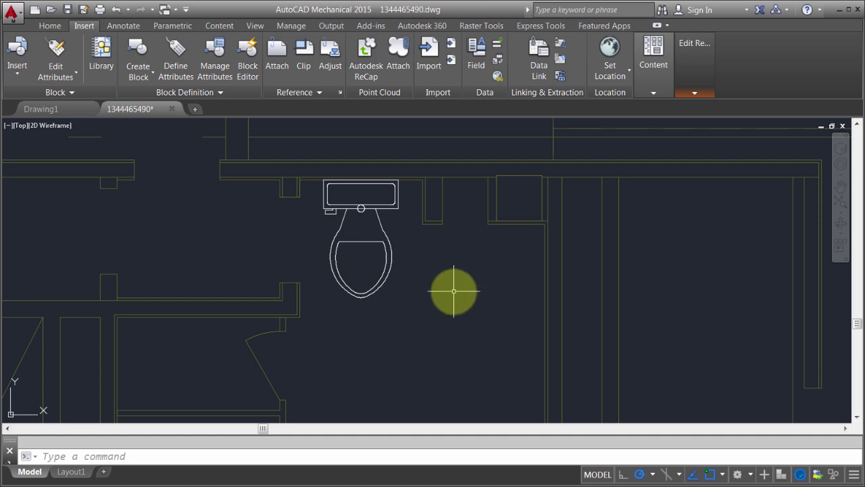
Recentre the toilet, expand the Edit Reference panel, and bring up the Annotate tools.
scroll(453, 290, down, 2)
mouse_move(424, 303)
middle_down()
mouse_move(464, 234)
mouse_move(421, 290)
middle_up()
scroll(432, 251, up, 4)
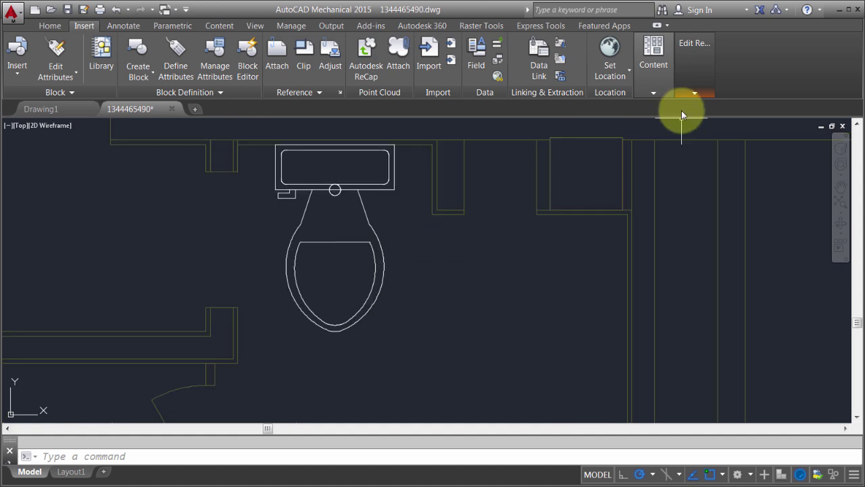
click(691, 94)
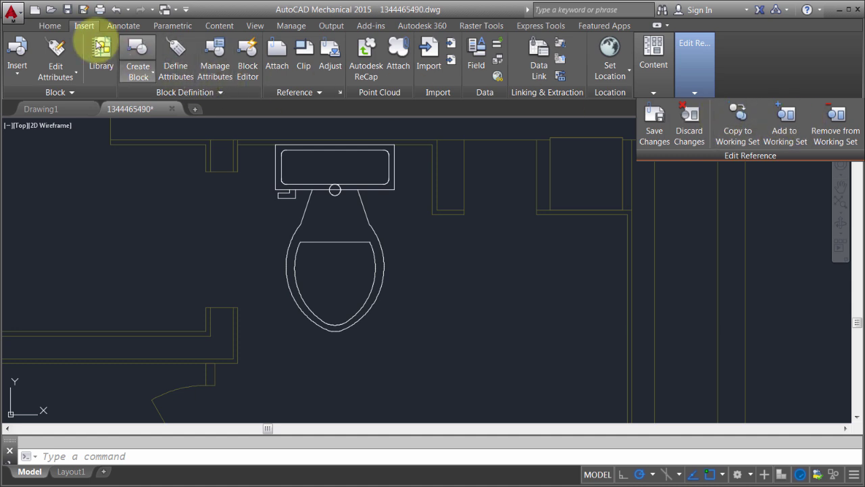
click(58, 26)
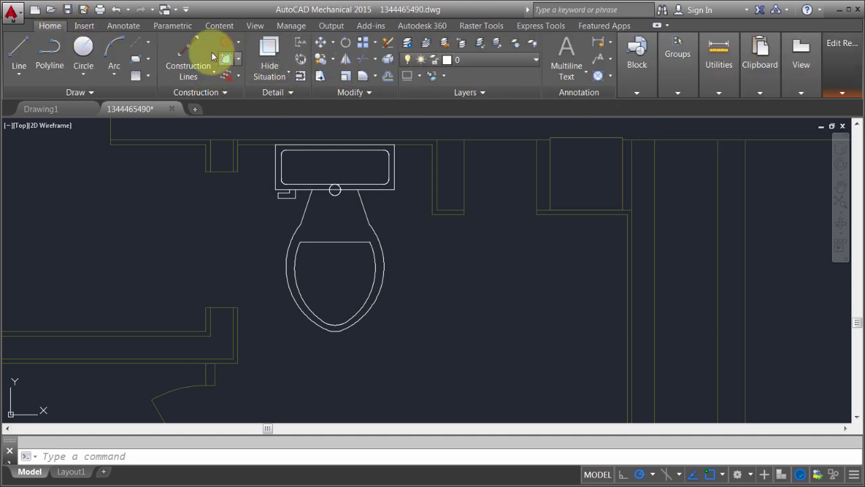
click(128, 26)
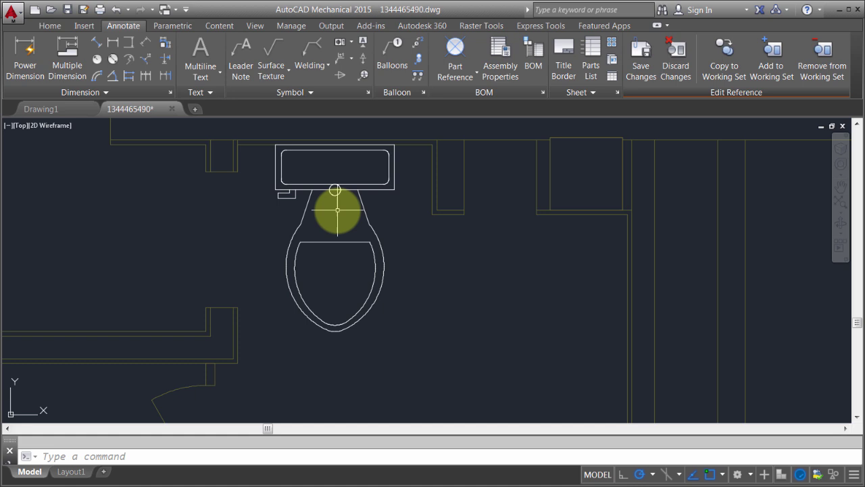
Remove the small tank circle from the reference edit working set.
click(809, 57)
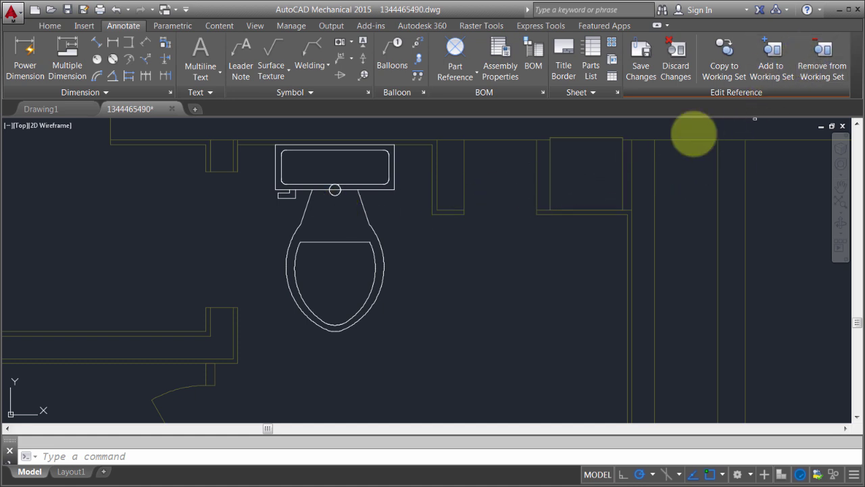
click(335, 190)
key(Return)
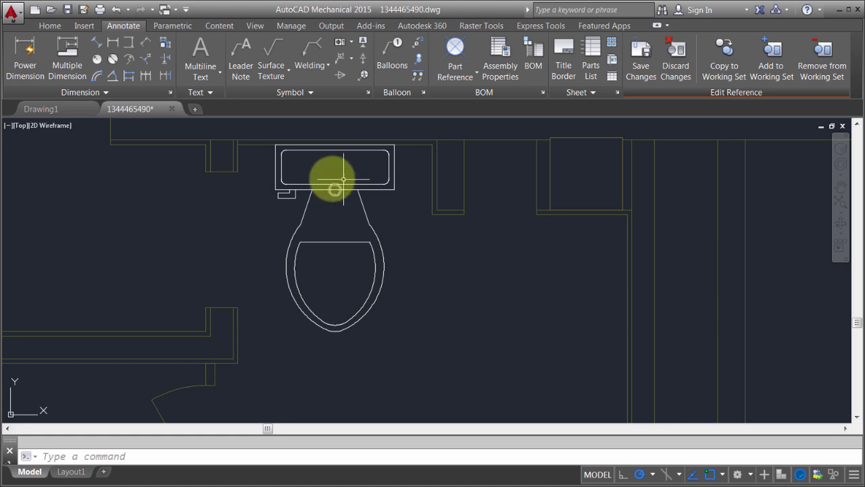
Grip-stretch the seat's top horizontal line higher up the bowl.
scroll(390, 205, up, 2)
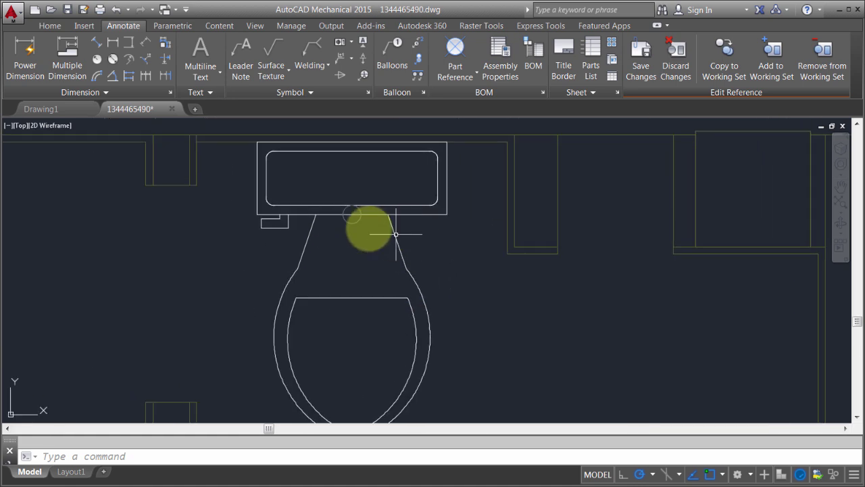
click(356, 298)
click(351, 297)
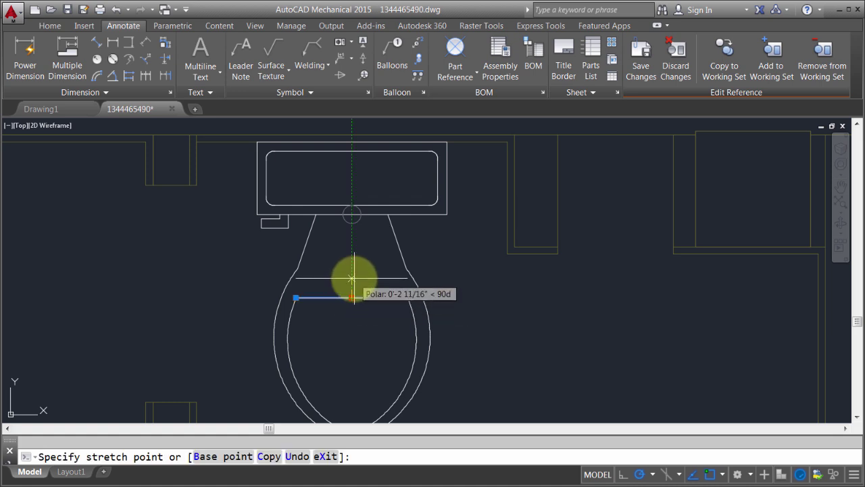
click(352, 272)
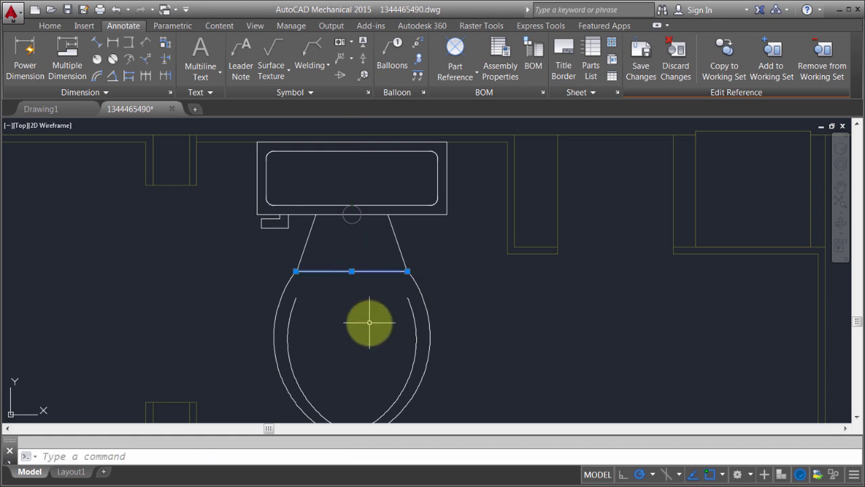
key(Escape)
Extend both inner seat arcs to the raised line with EXTEND and trim its overhangs.
text(ex)
key(Return)
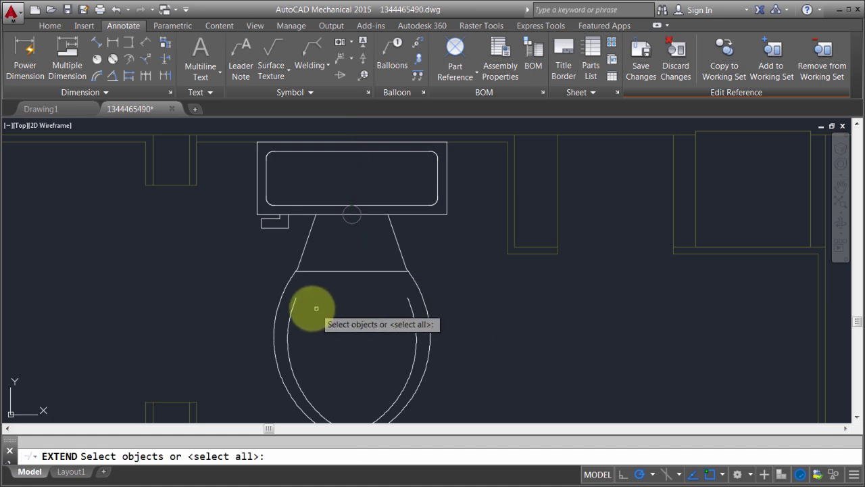
key(Return)
click(290, 300)
click(409, 307)
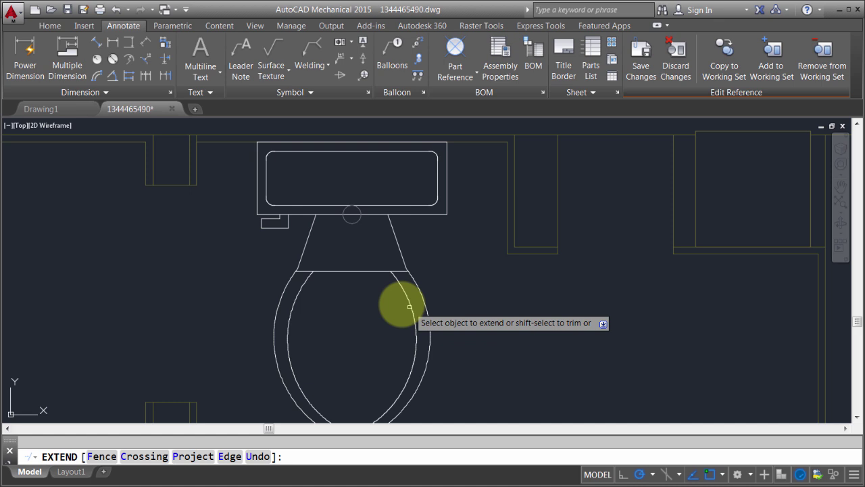
shift+click(300, 271)
shift+click(400, 272)
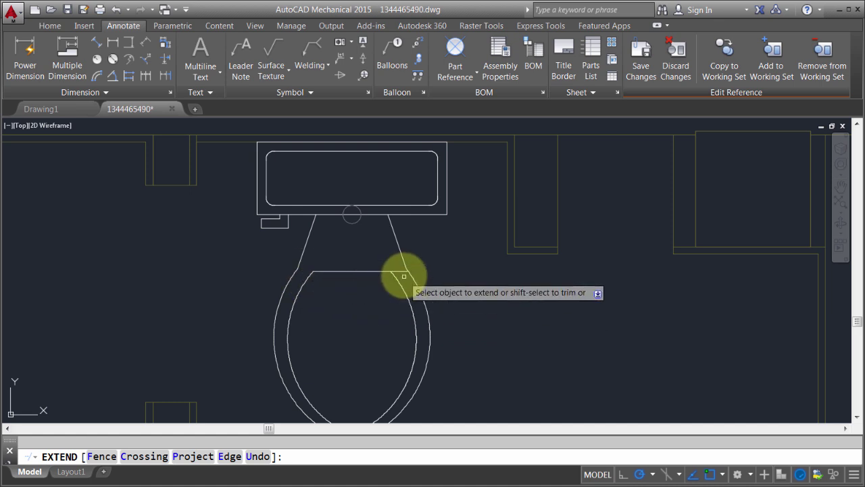
scroll(477, 284, down, 2)
middle_drag(473, 277, 417, 221)
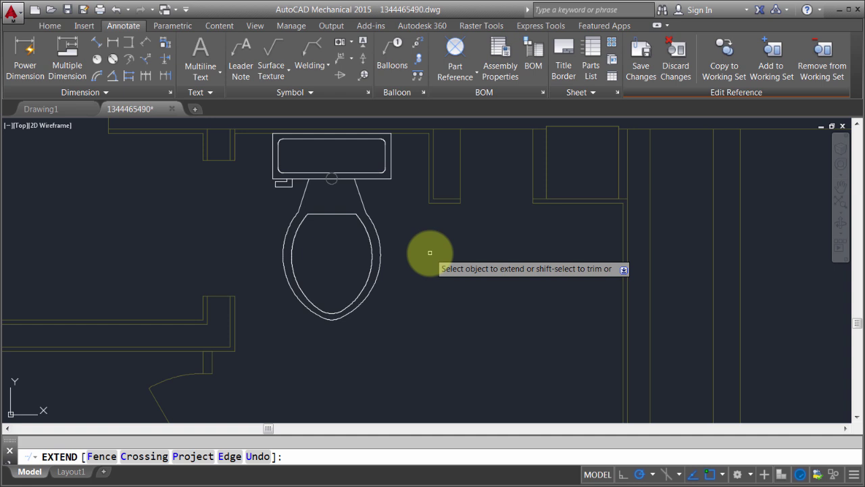
key(Escape)
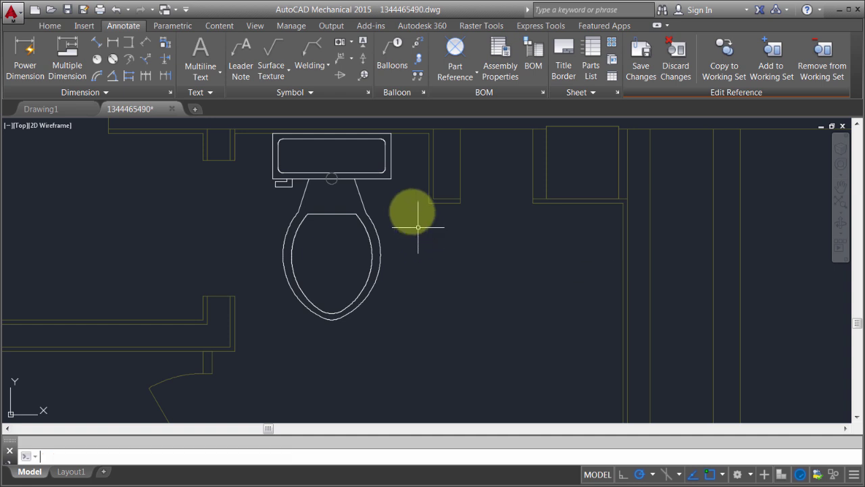
Save the TOILET block edits and close the in-place edit.
click(647, 59)
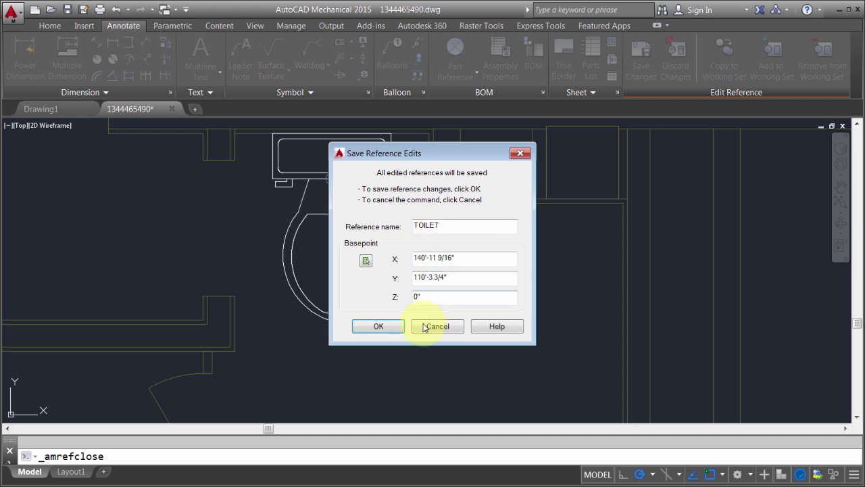
click(384, 329)
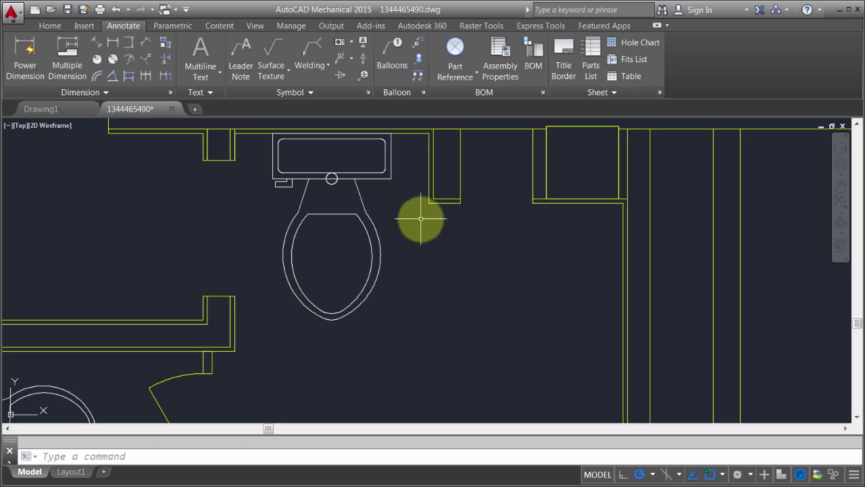
scroll(415, 233, down, 3)
middle_drag(412, 247, 463, 192)
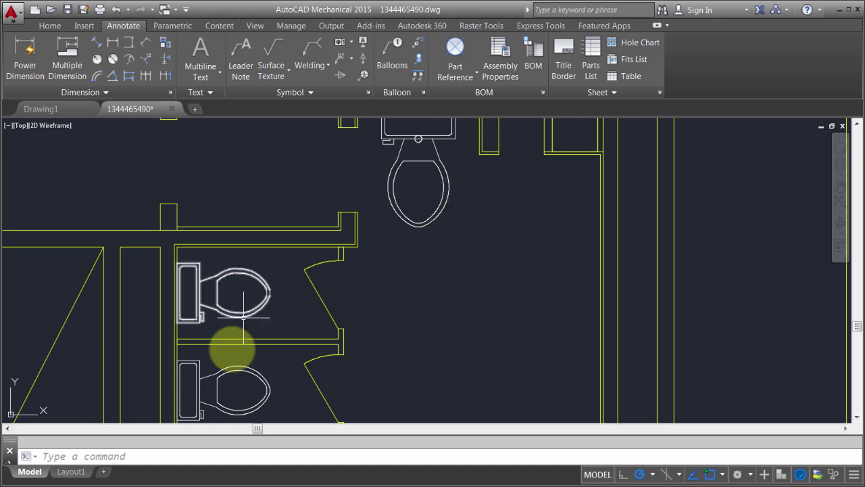
Draw a small circle just to the right of the top toilet's seat.
scroll(422, 138, up, 2)
middle_drag(423, 139, 415, 182)
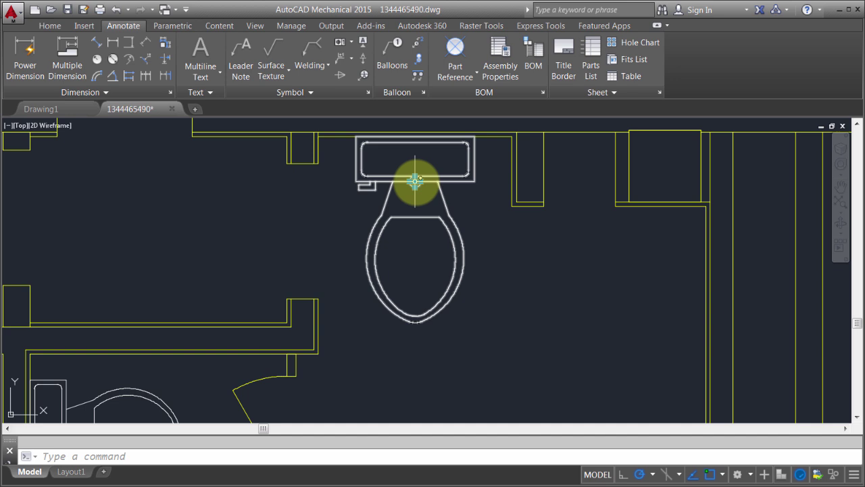
click(415, 182)
click(526, 225)
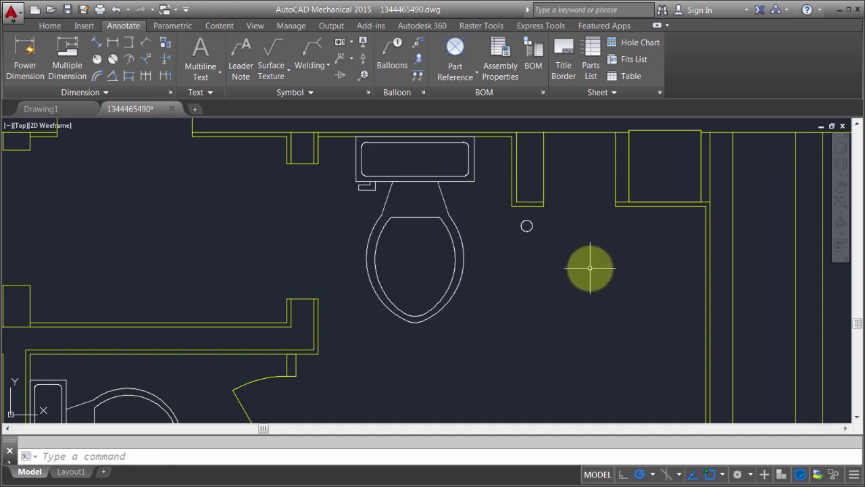
Start the BLOCK command and name the new block TSEAT.
click(440, 195)
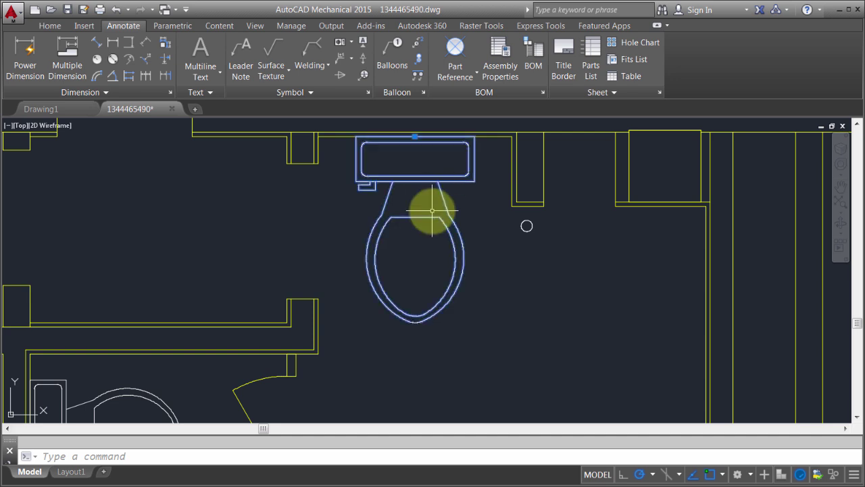
key(Escape)
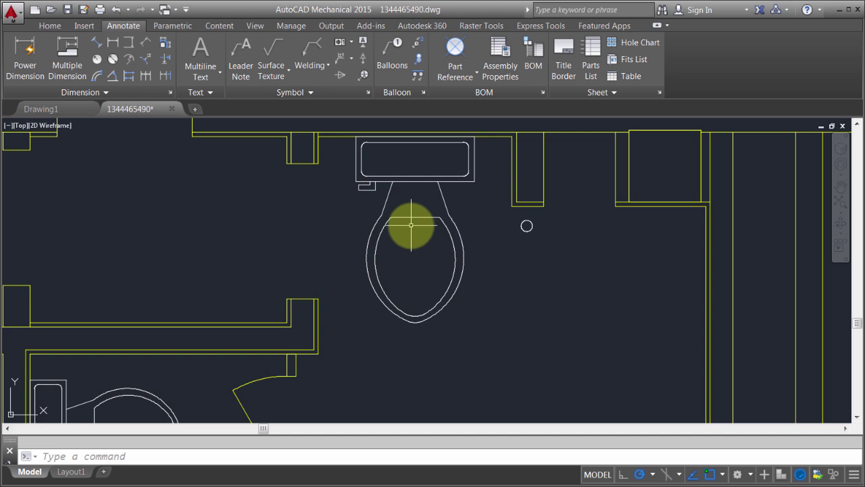
text(b)
key(Return)
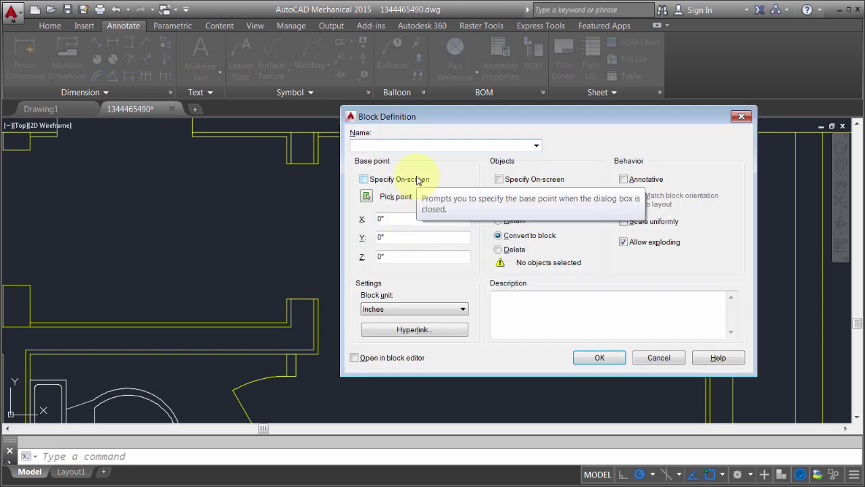
text(TSEAT)
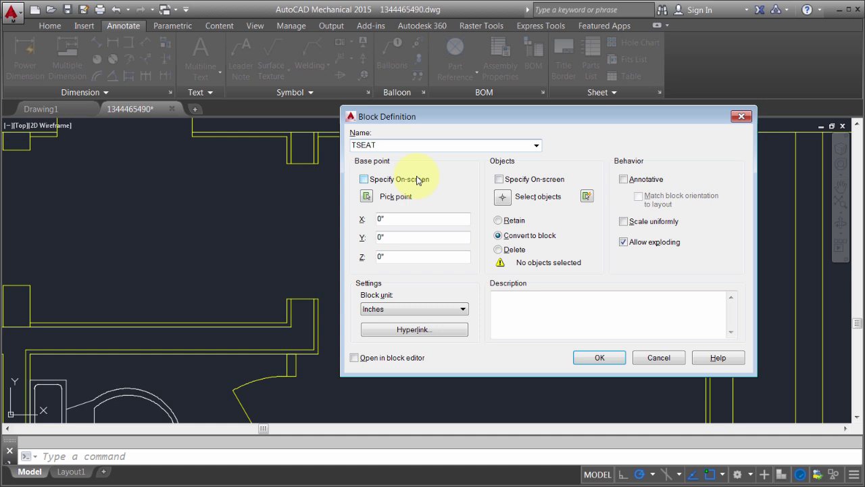
click(364, 180)
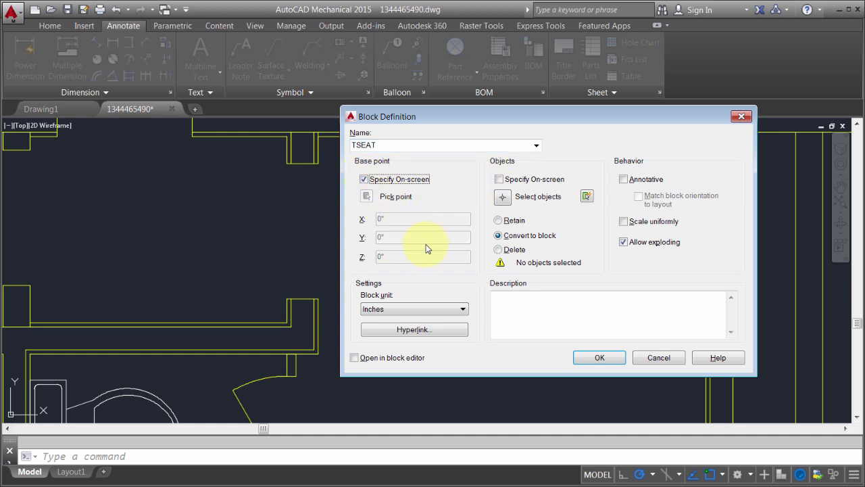
click(364, 179)
Set TSEAT's base point on the seat, window-select the inner seat outline, and create it.
click(367, 197)
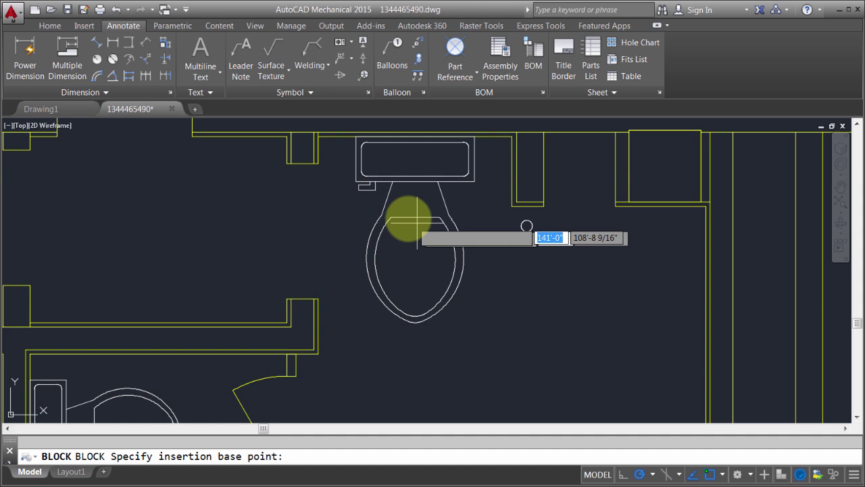
click(412, 217)
click(500, 227)
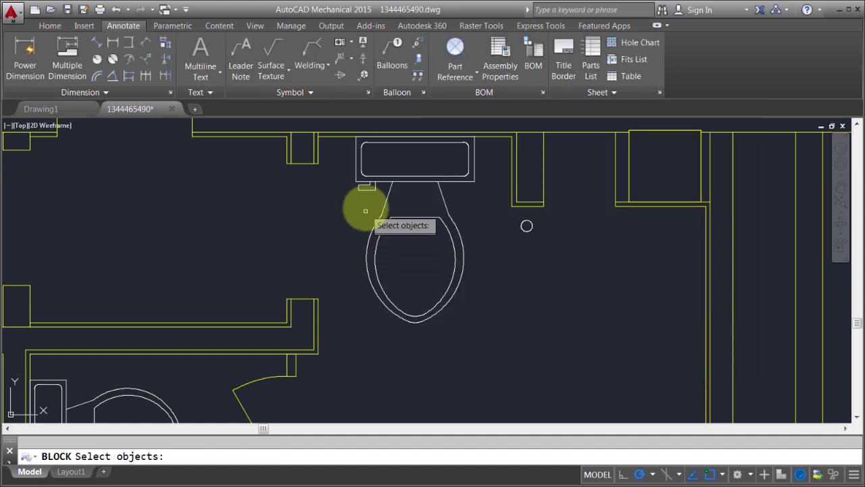
click(368, 206)
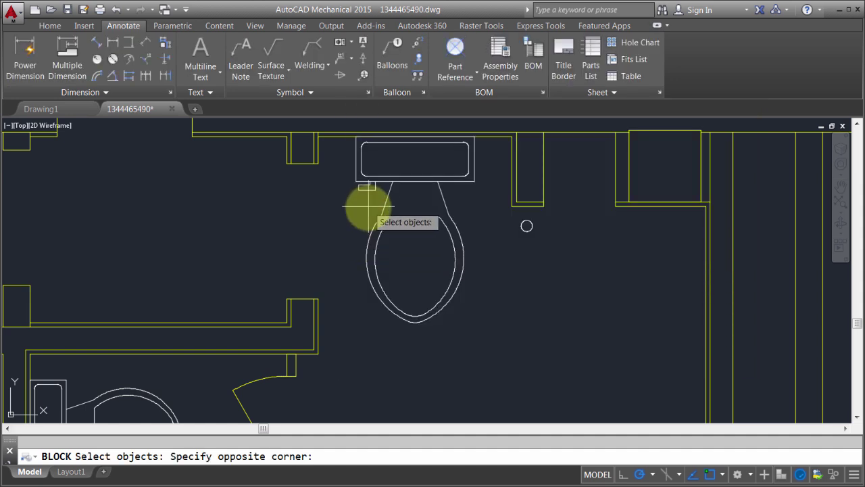
click(458, 323)
key(Return)
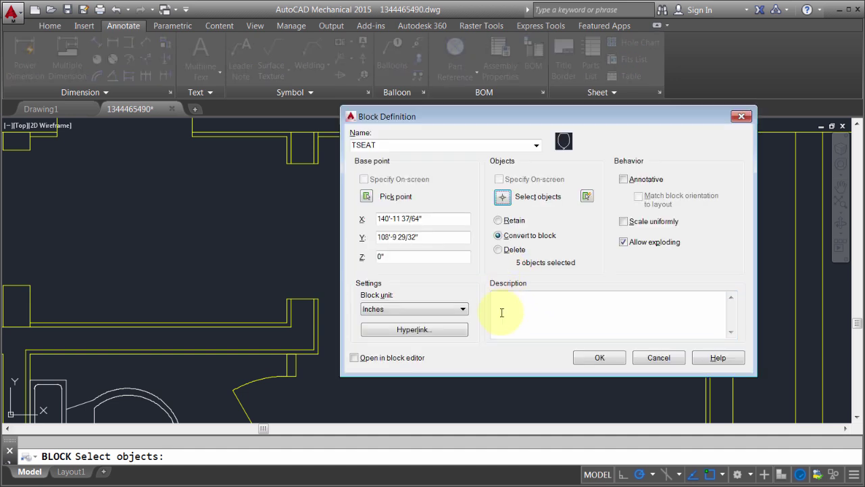
click(599, 357)
click(428, 217)
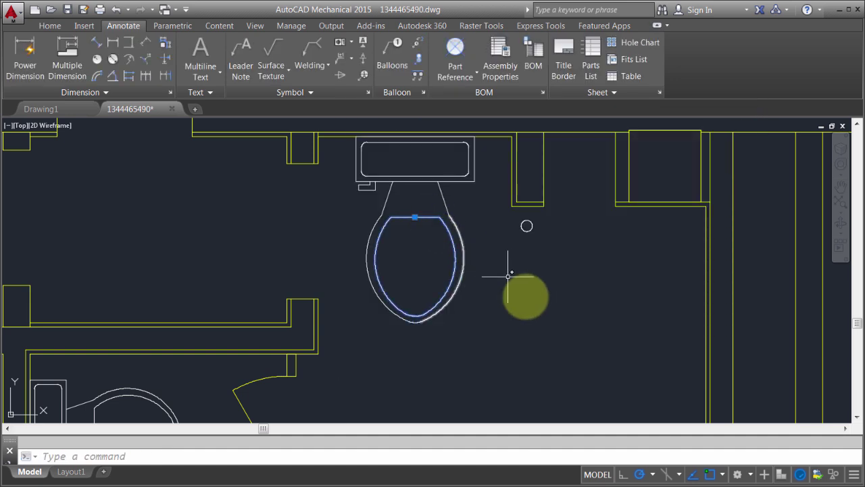
key(Escape)
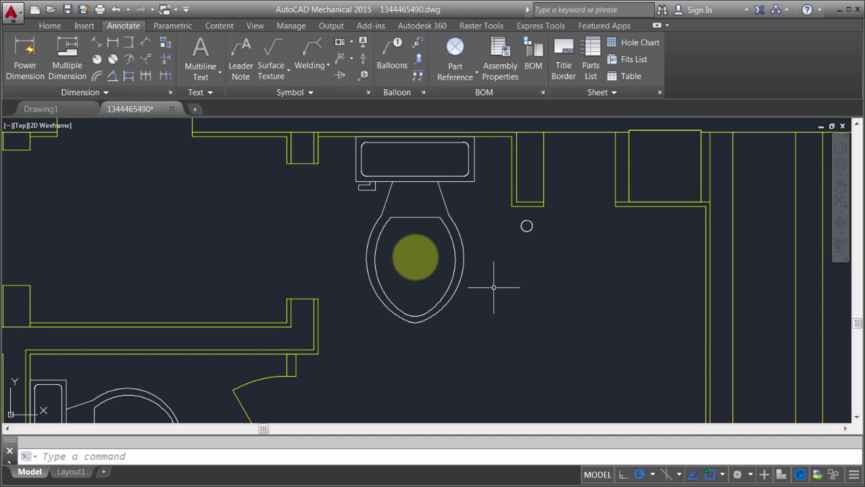
Redefine TOILET from the whole toilet with a tank-top base point, updating both instances.
click(74, 28)
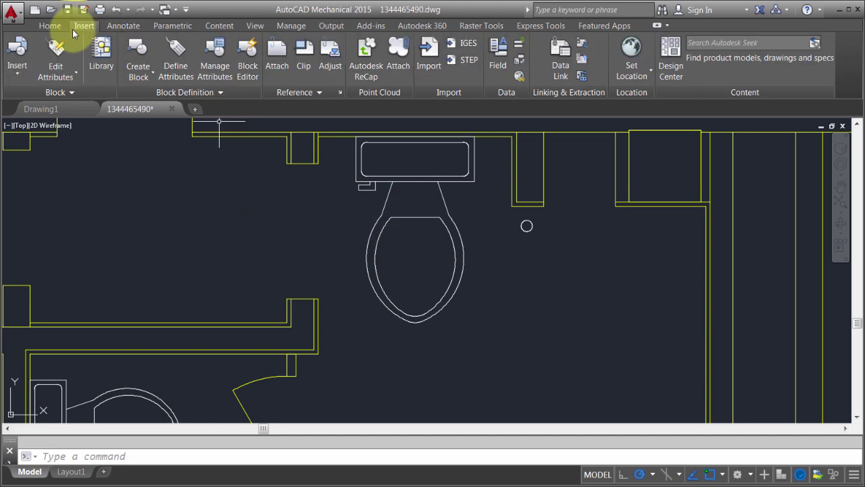
click(136, 57)
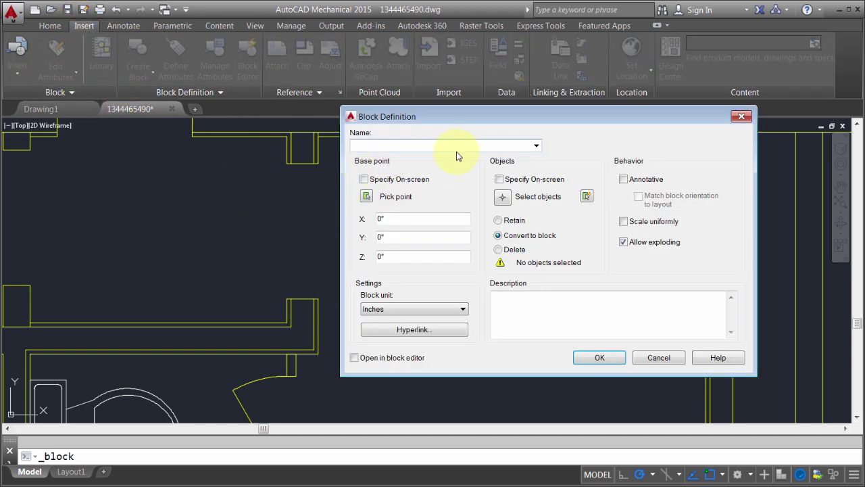
click(537, 145)
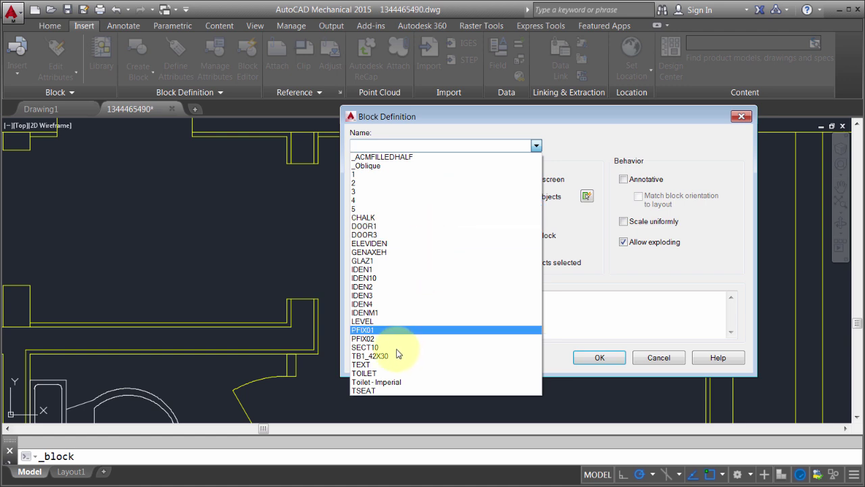
click(365, 373)
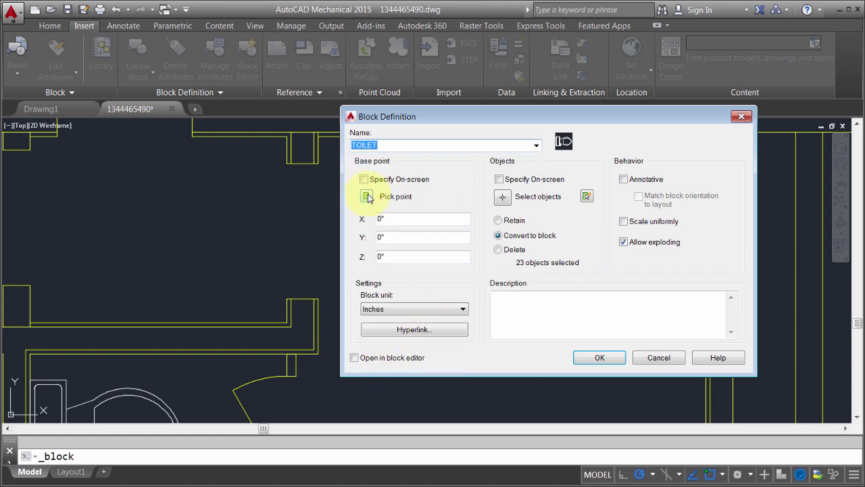
click(367, 197)
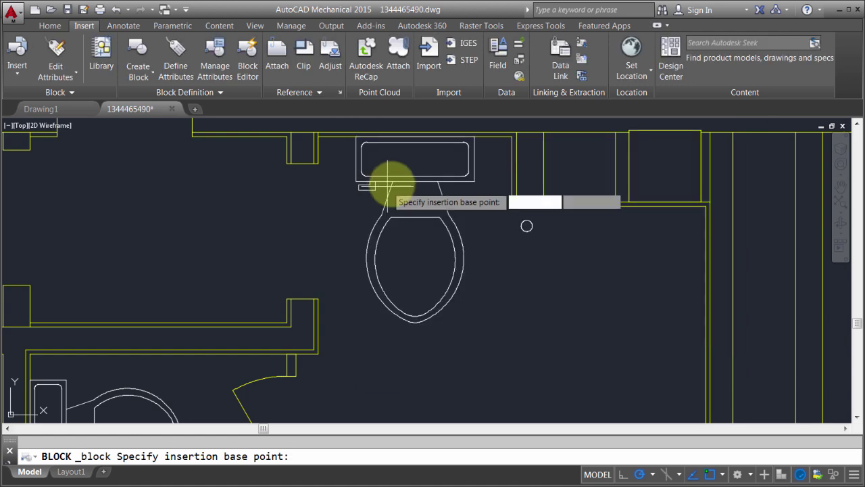
click(417, 136)
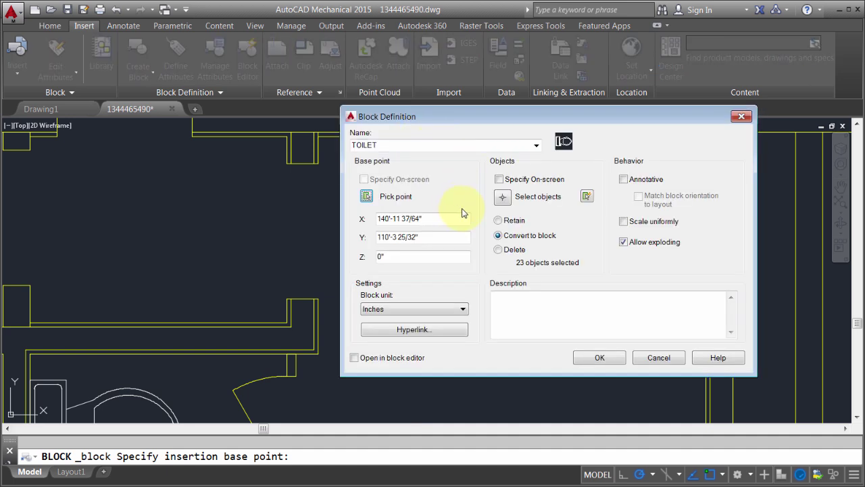
click(502, 196)
click(345, 126)
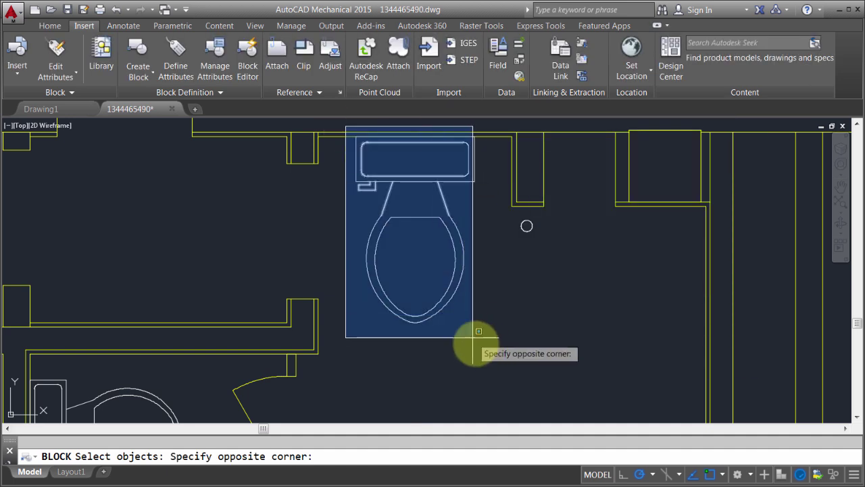
click(490, 333)
key(Return)
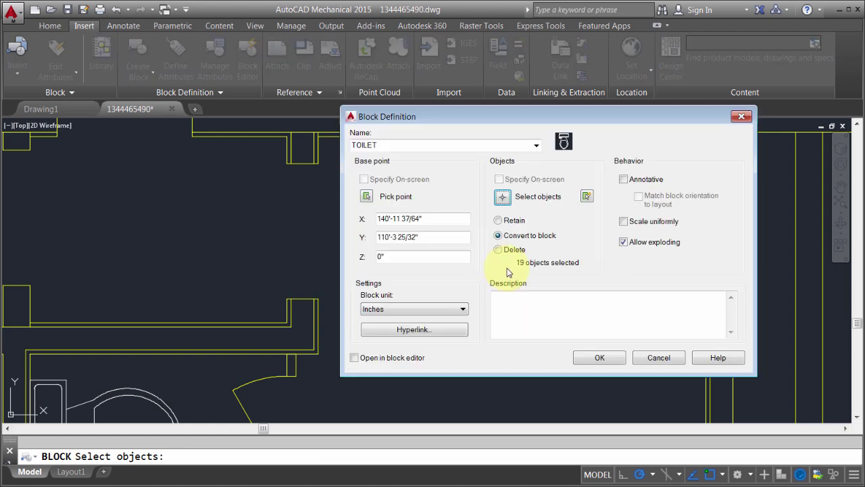
click(600, 357)
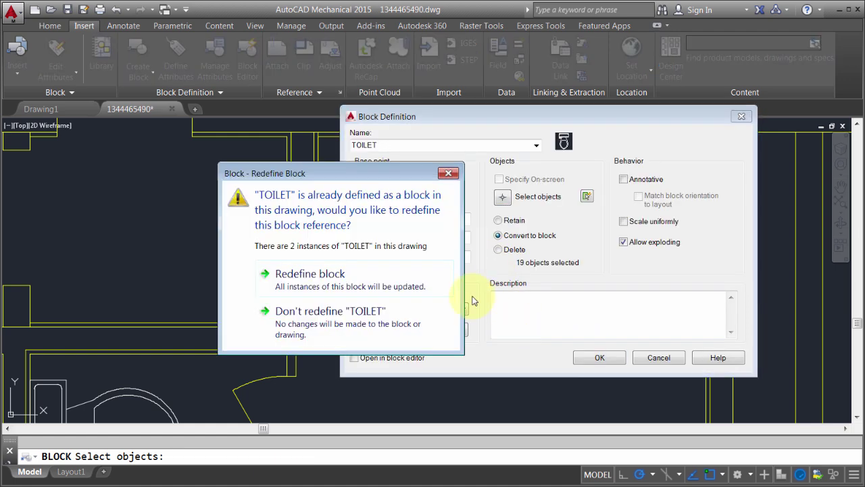
click(302, 283)
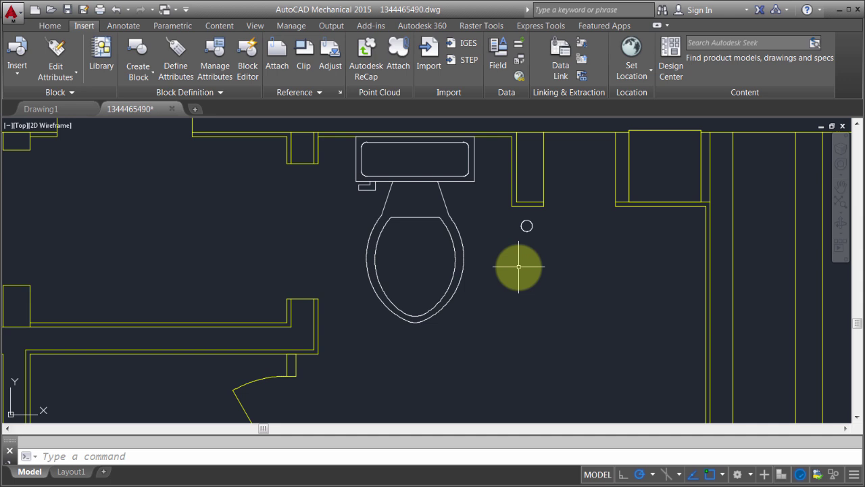
Open the nested TSEAT block inside the toilet for in-place editing.
click(429, 217)
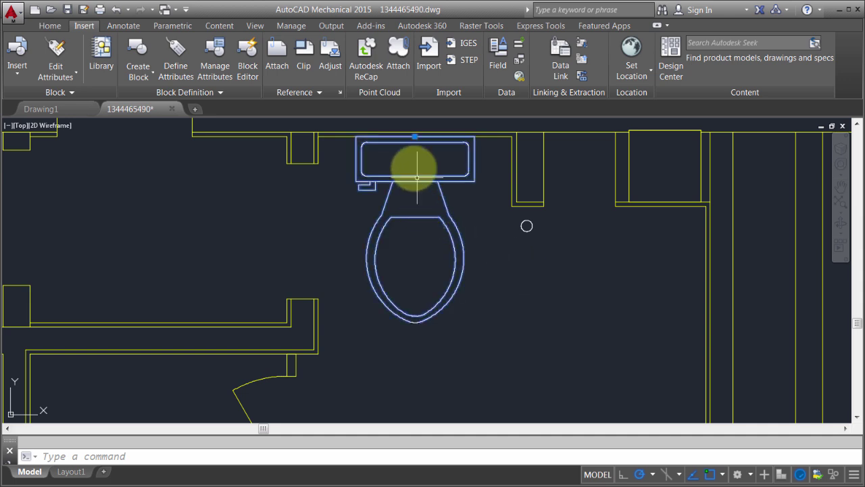
right_click(413, 160)
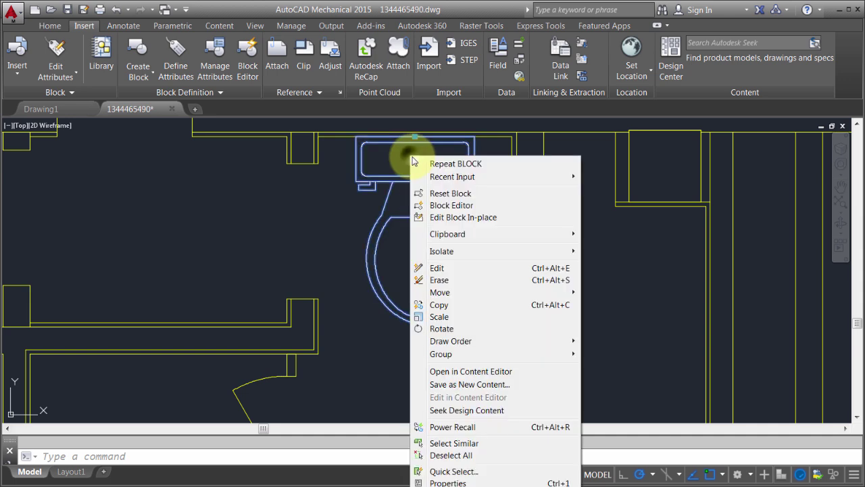
click(465, 217)
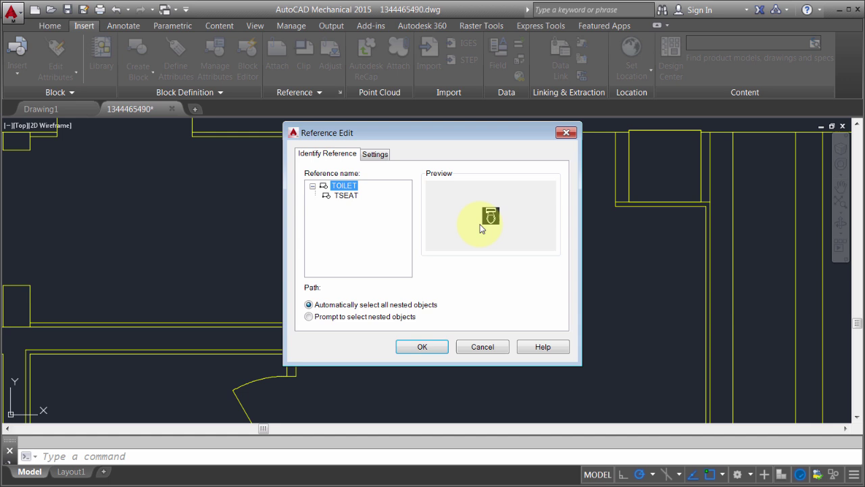
click(345, 195)
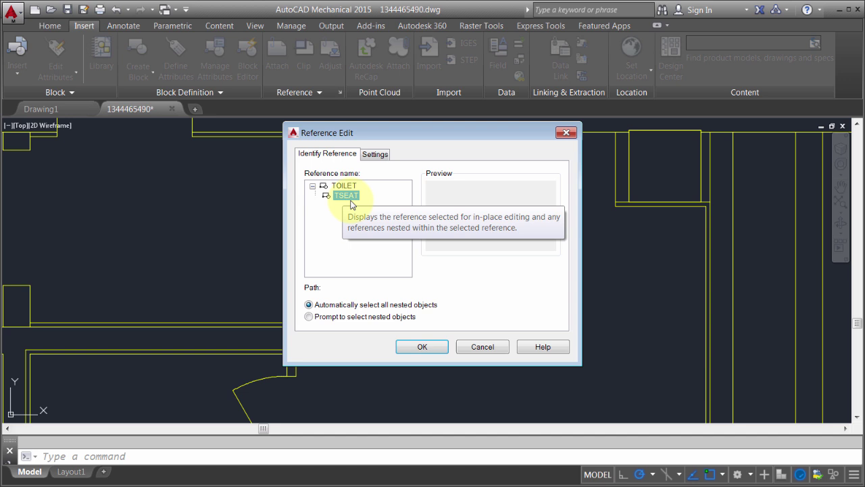
click(341, 196)
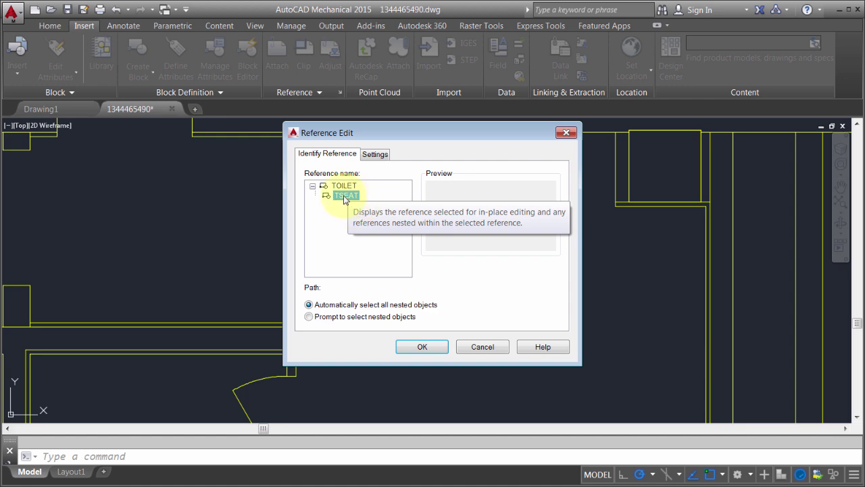
click(422, 347)
scroll(425, 353, up, 2)
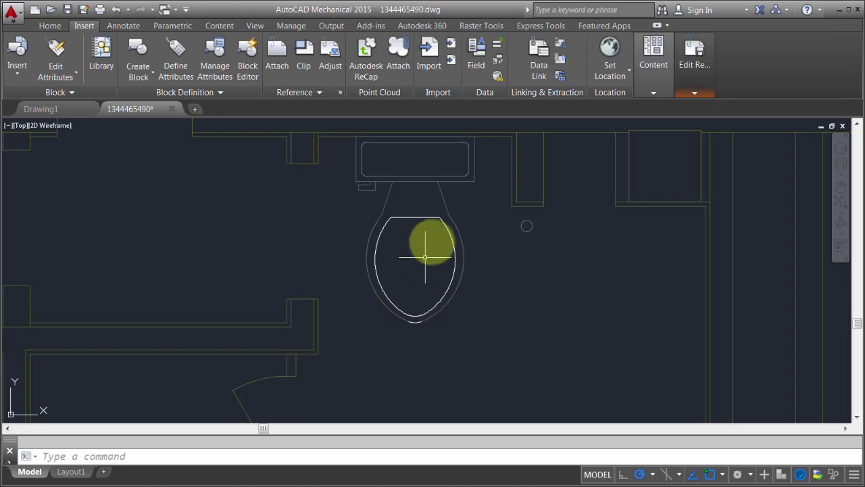
Remove the object at the bottom of the seat from the working set.
scroll(433, 233, up, 2)
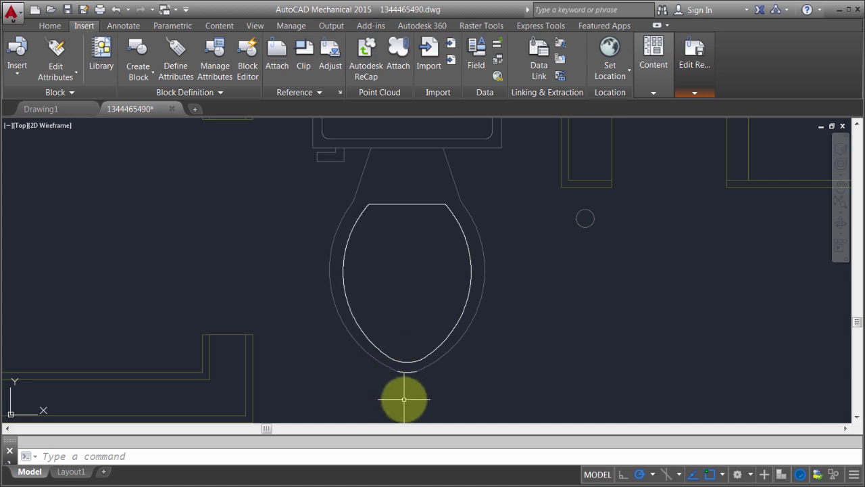
scroll(433, 275, down, 2)
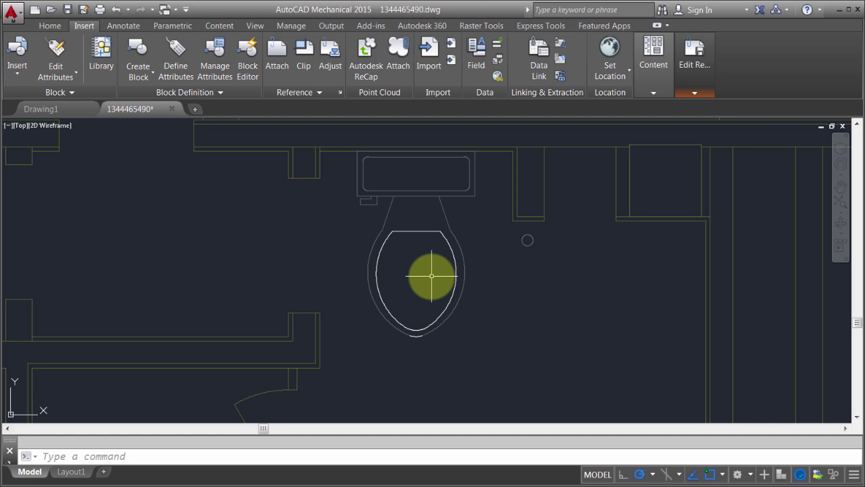
scroll(419, 267, up, 2)
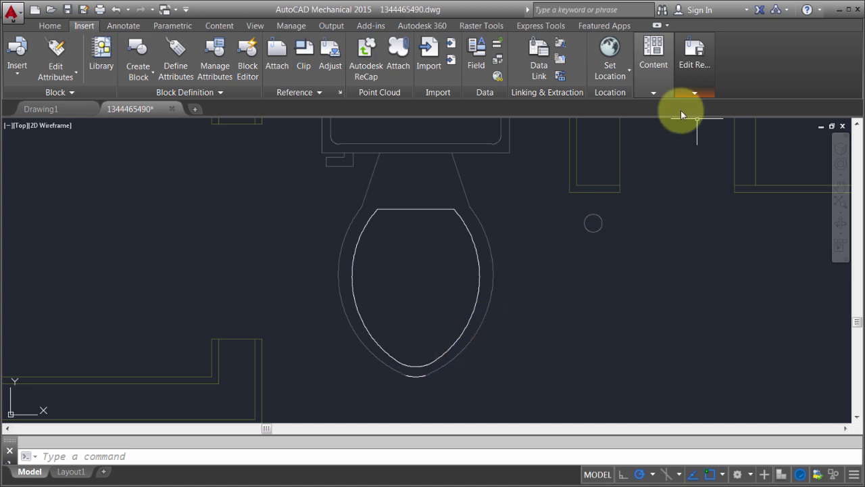
click(123, 25)
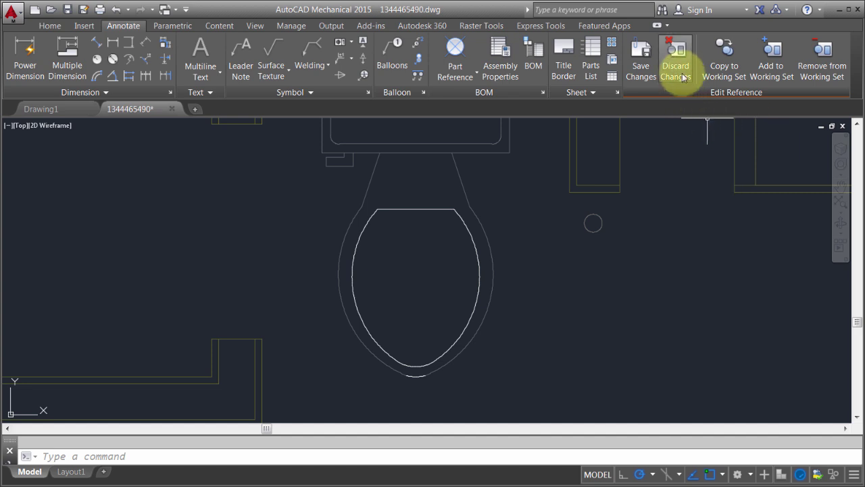
click(416, 376)
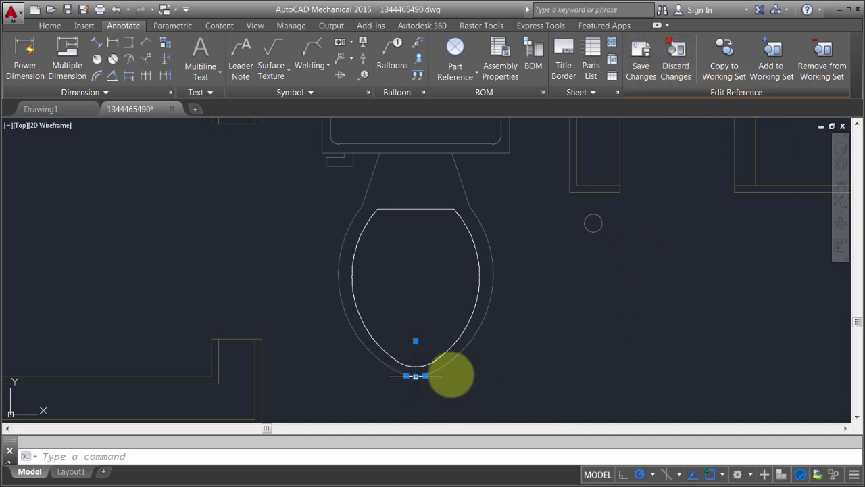
click(820, 55)
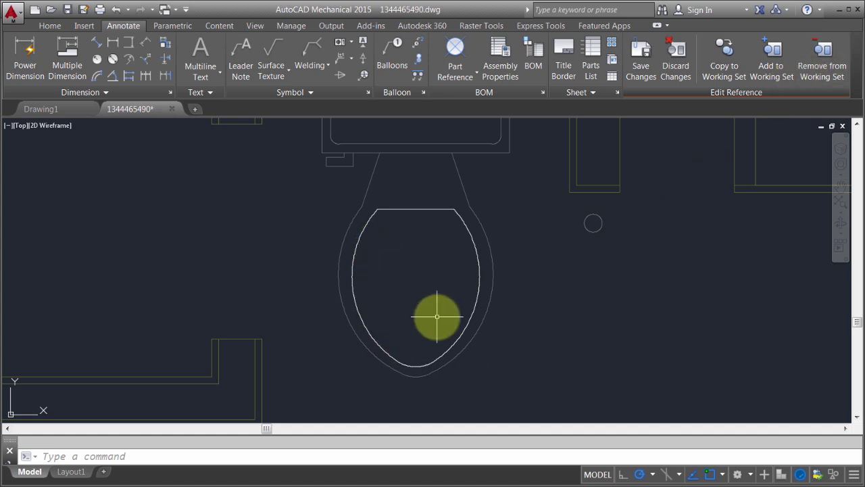
Draw a small circle inside the seat and save the TSEAT block edits.
text(c)
key(Return)
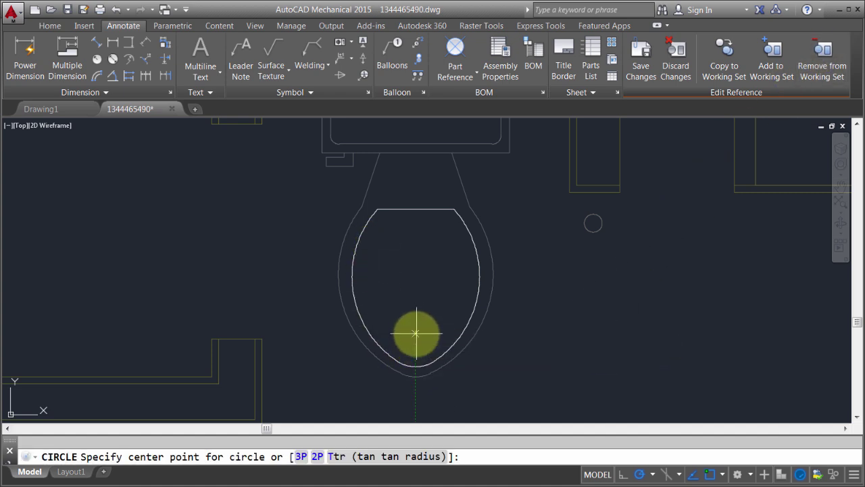
click(415, 332)
click(423, 342)
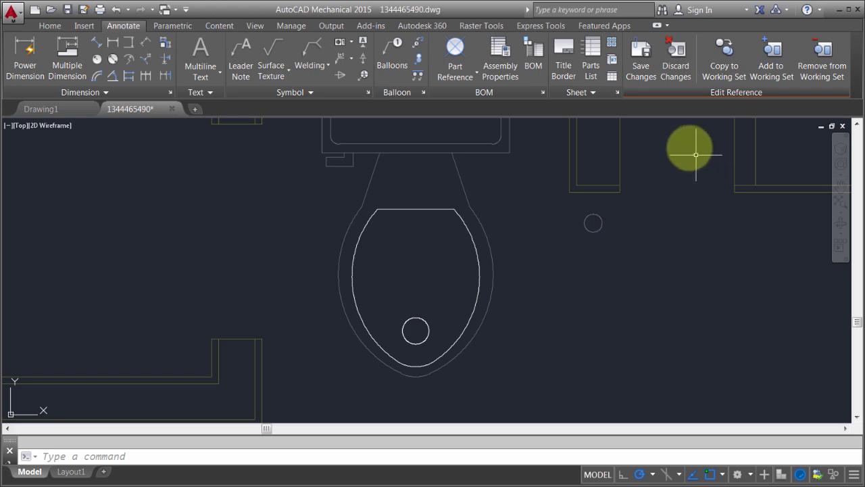
click(645, 55)
click(376, 325)
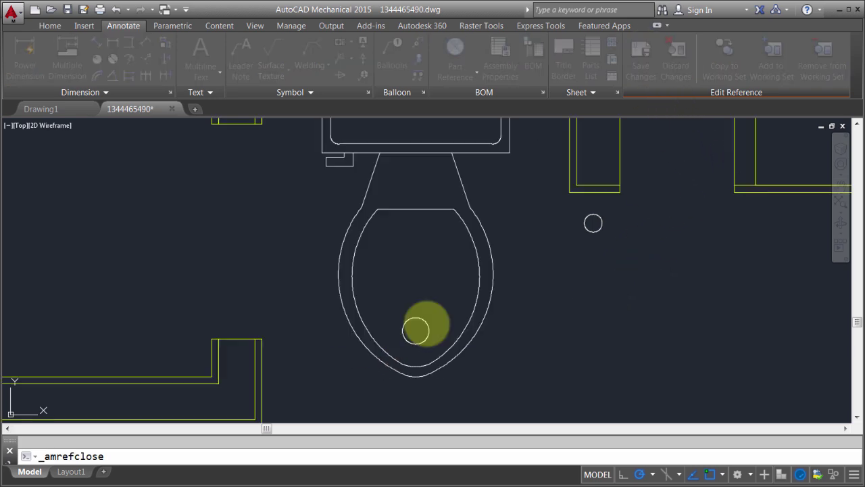
Zoom out and back in to check every toilet shows the new seat circle.
scroll(532, 299, down, 4)
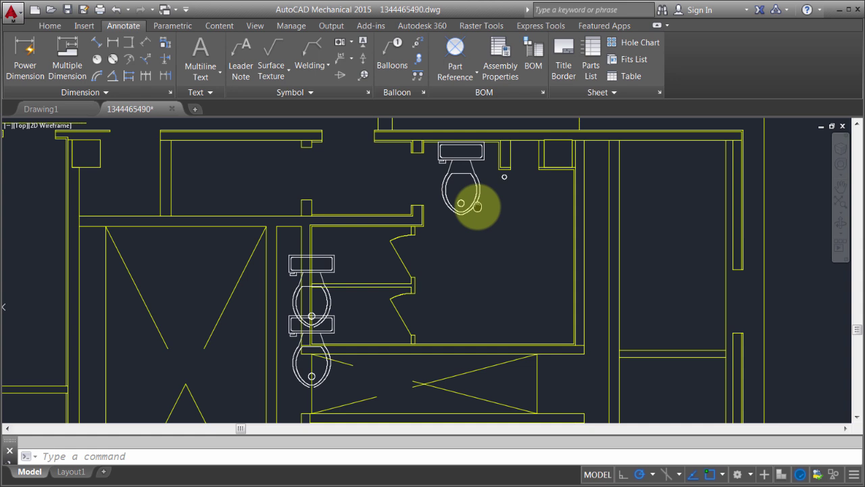
scroll(499, 232, up, 2)
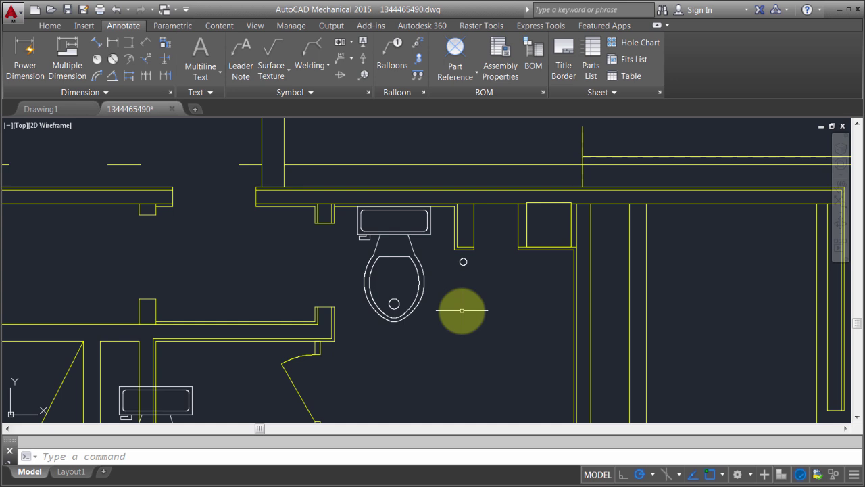
Insert a Stud - Imperial block from the tool palettes into the plan.
key(ctrl+3)
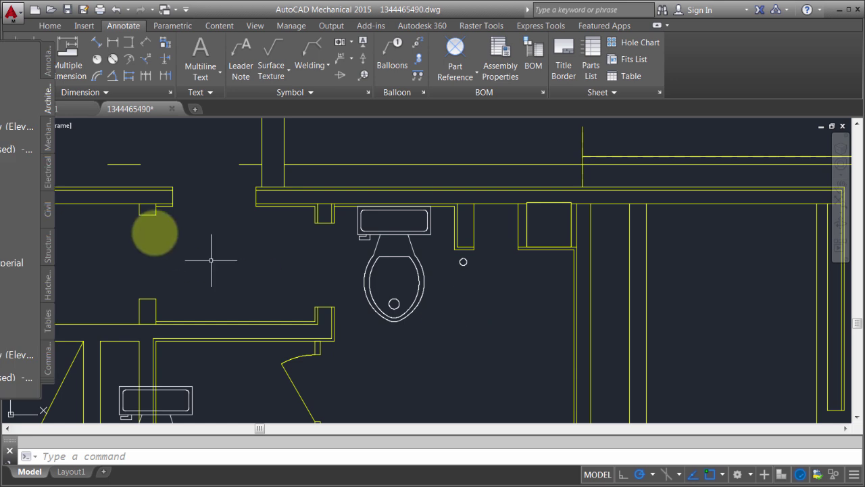
click(18, 170)
click(217, 269)
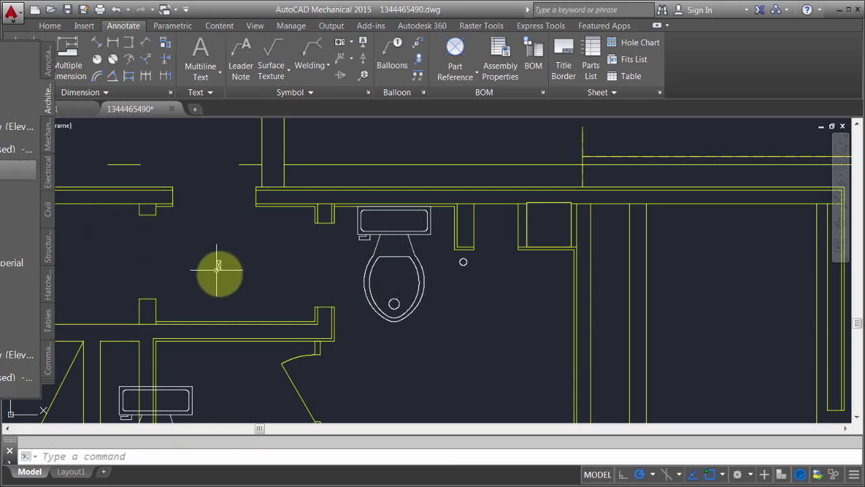
scroll(223, 272, up, 5)
middle_drag(239, 270, 326, 243)
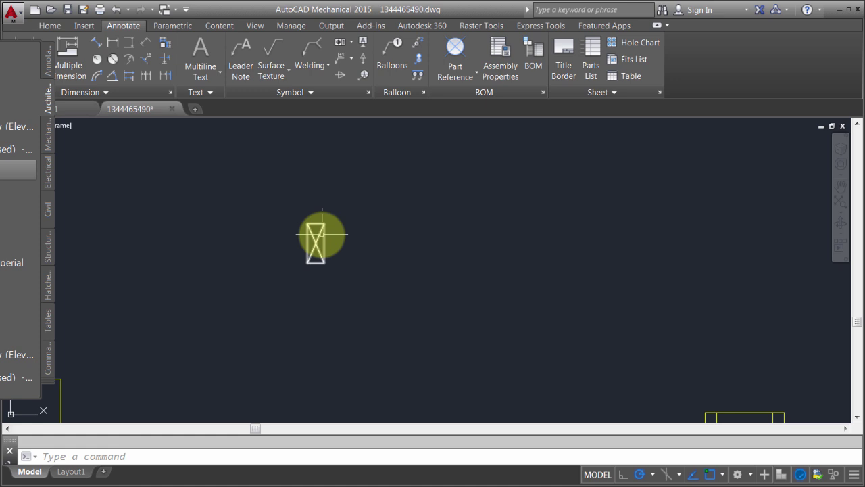
Start Edit Block In-place on the stud and confirm Reference Edit, triggering the custom properties warning.
click(318, 237)
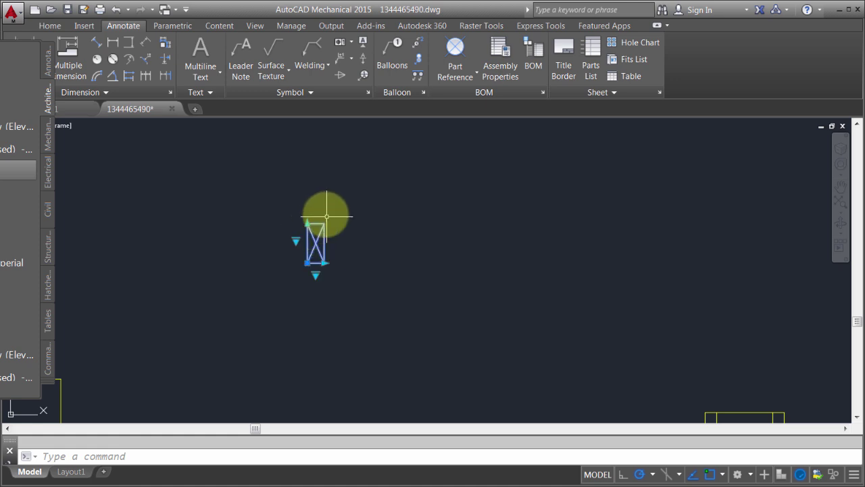
right_click(326, 216)
click(348, 276)
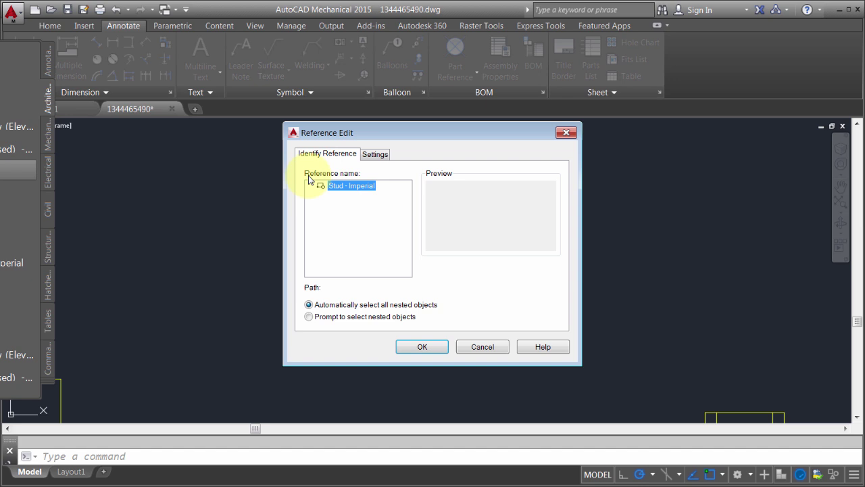
click(417, 348)
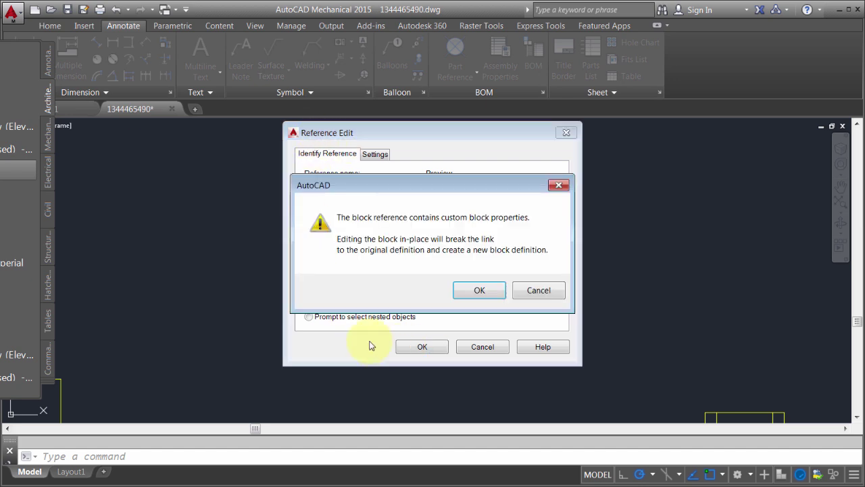